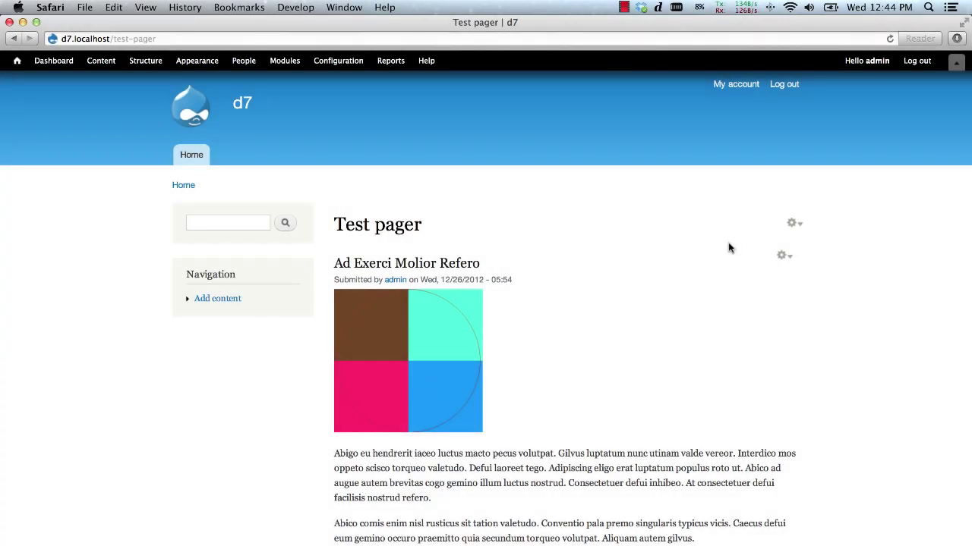
Scroll to the bottom of the Test pager posts and advance to page 1
scroll(728, 243, down, 10)
scroll(728, 243, down, 15)
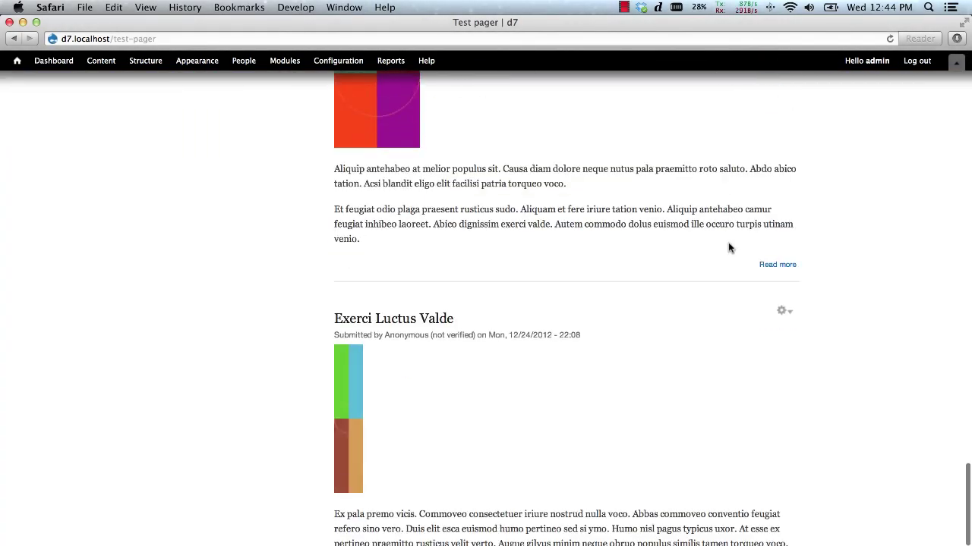
scroll(727, 243, down, 20)
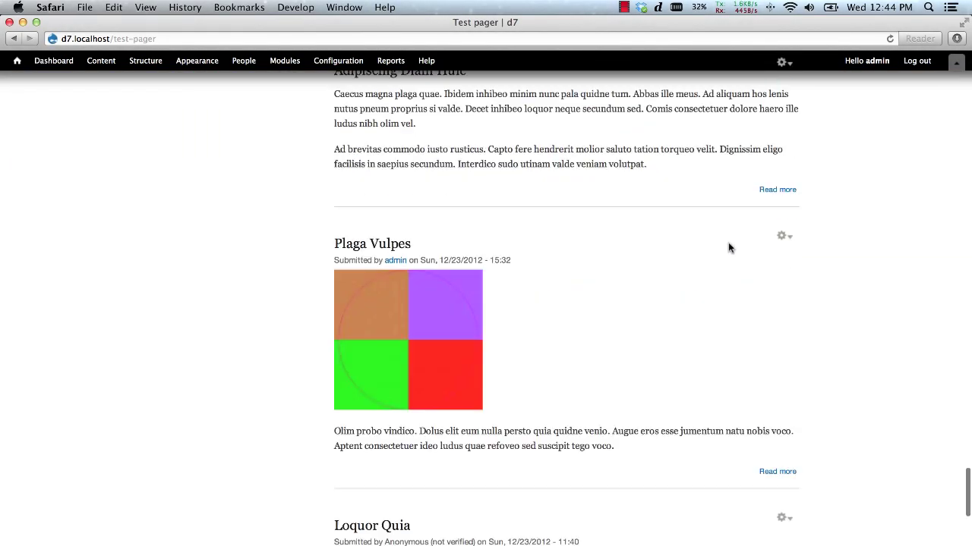
scroll(727, 243, down, 20)
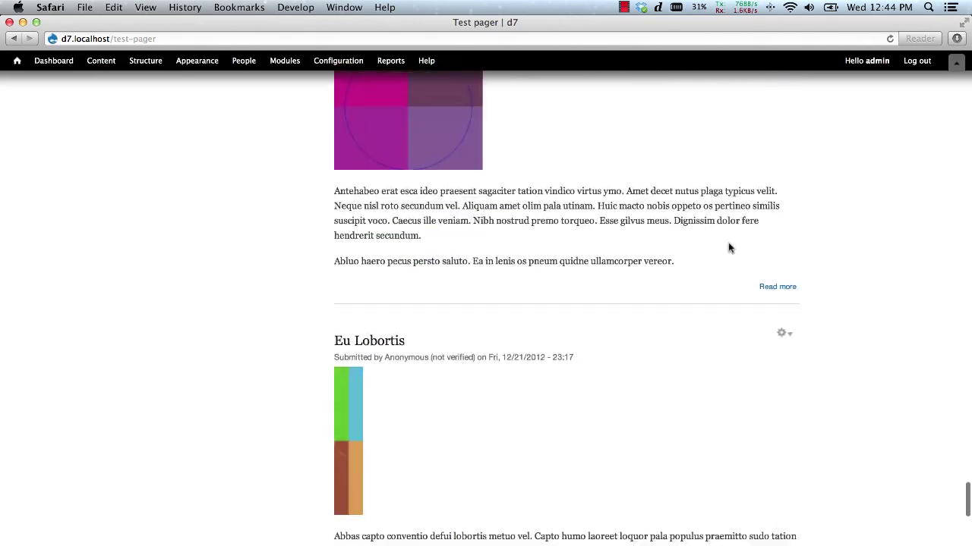
scroll(728, 244, down, 20)
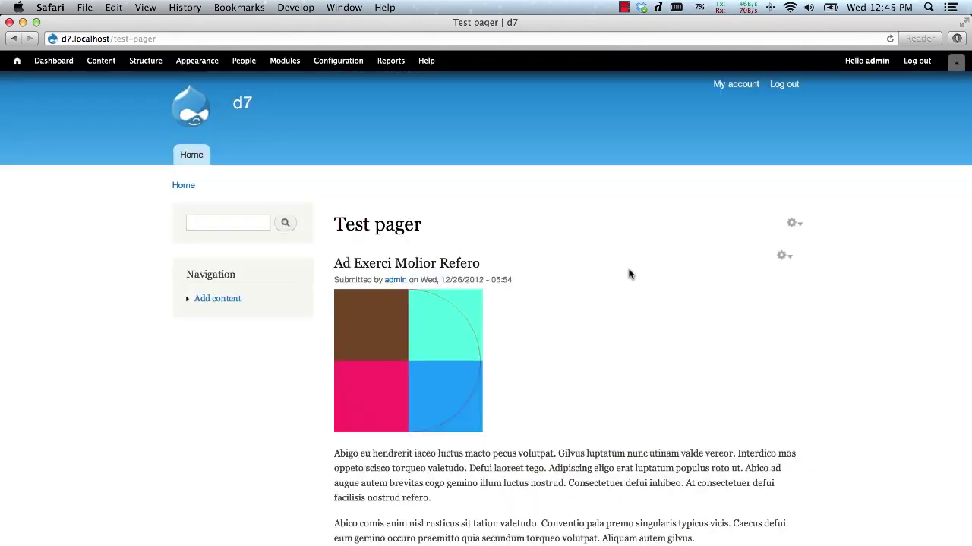
scroll(629, 273, down, 20)
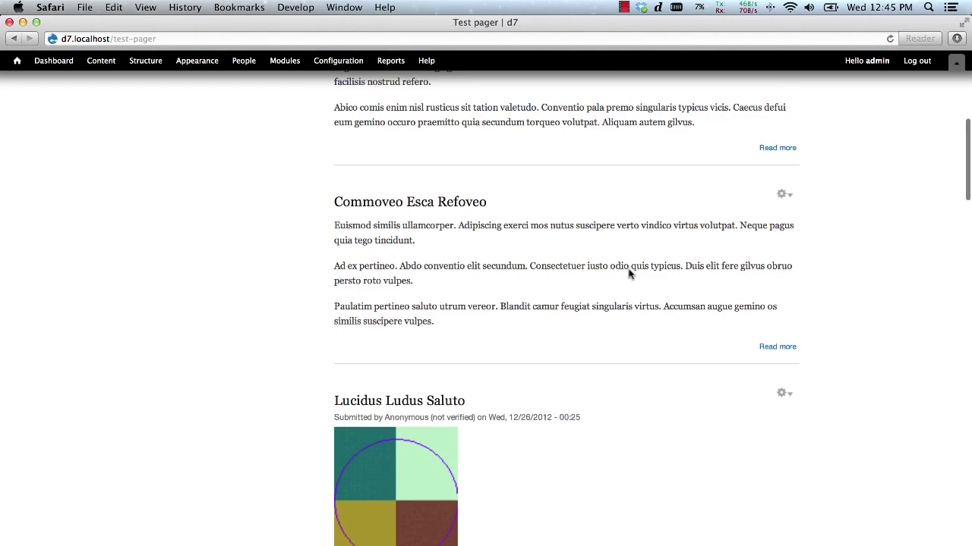
scroll(630, 274, down, 10)
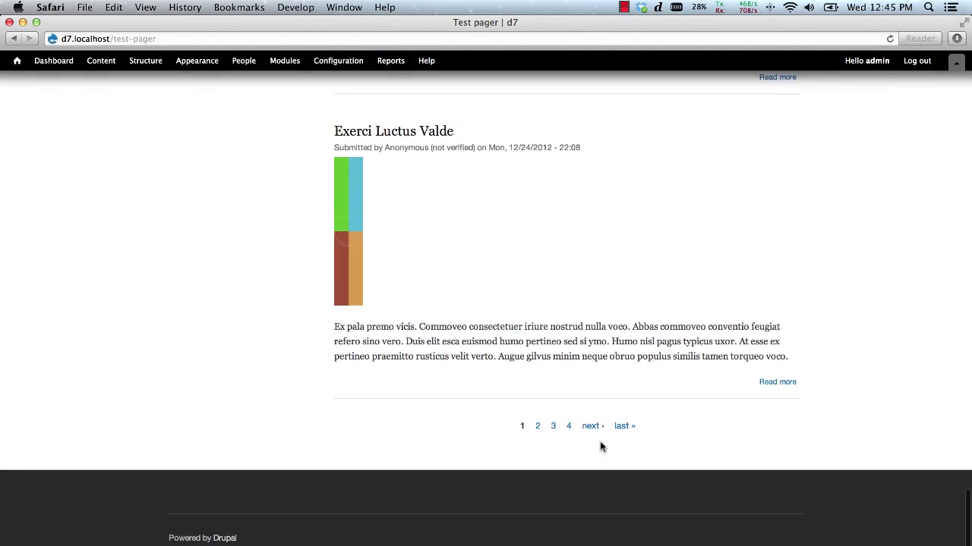
click(592, 434)
Continue through the following pages of posts, pages 2 and 3
scroll(592, 434, down, 20)
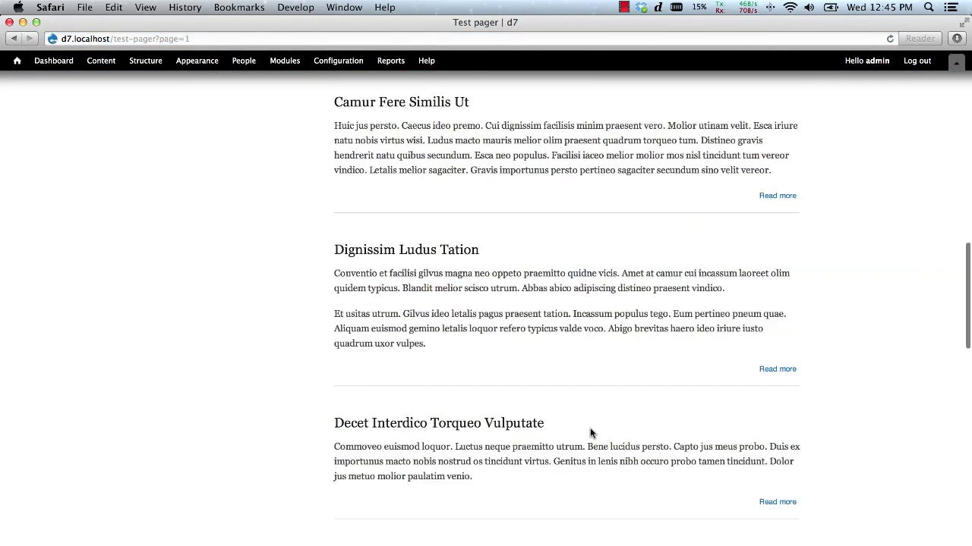
click(631, 429)
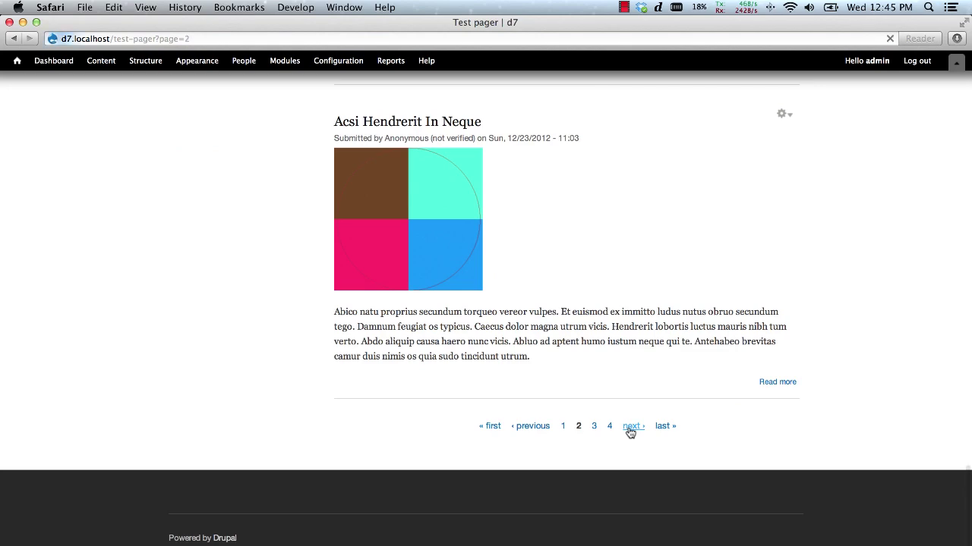
scroll(629, 432, down, 20)
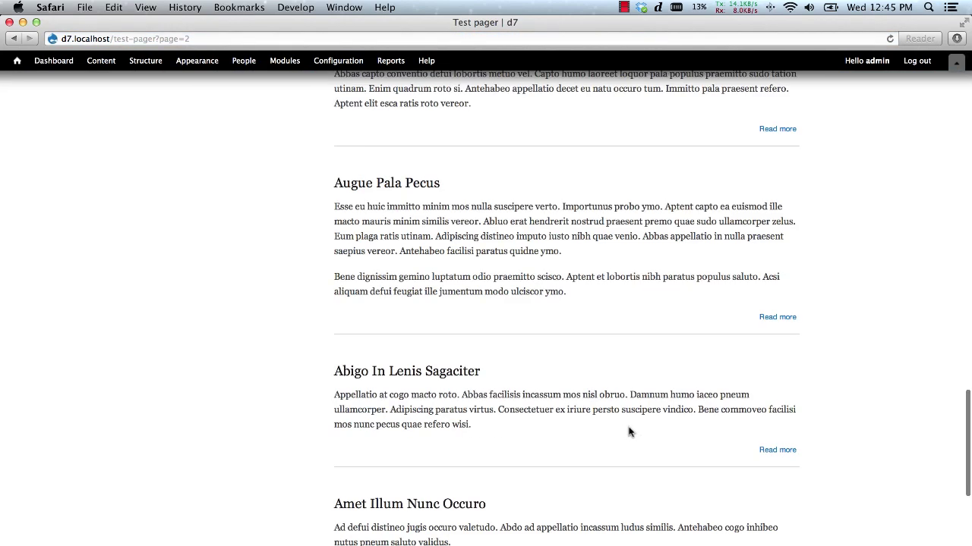
click(632, 427)
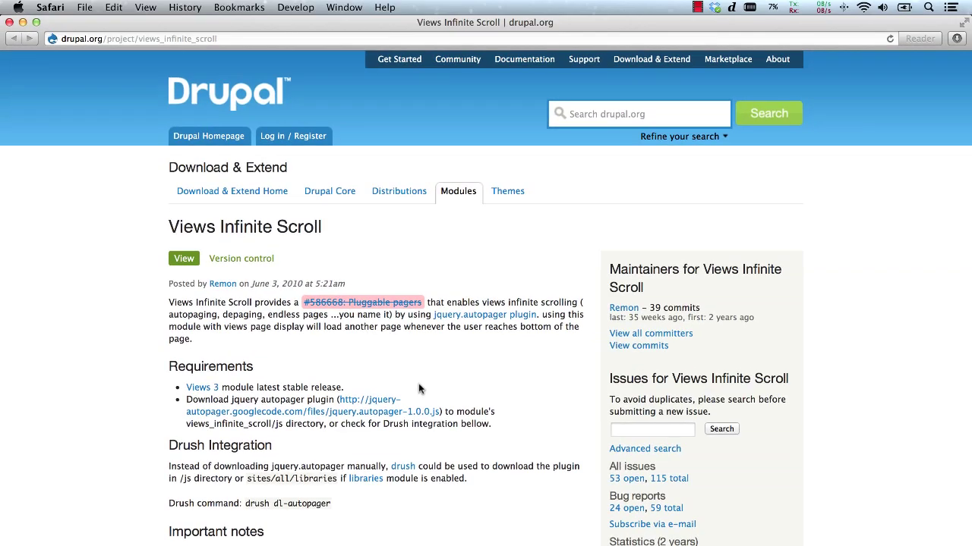
Switch to Finder showing jquery.autopager-1.0.0.js in sites/all/libraries/autopager
key(super+Tab)
key(super+Tab)
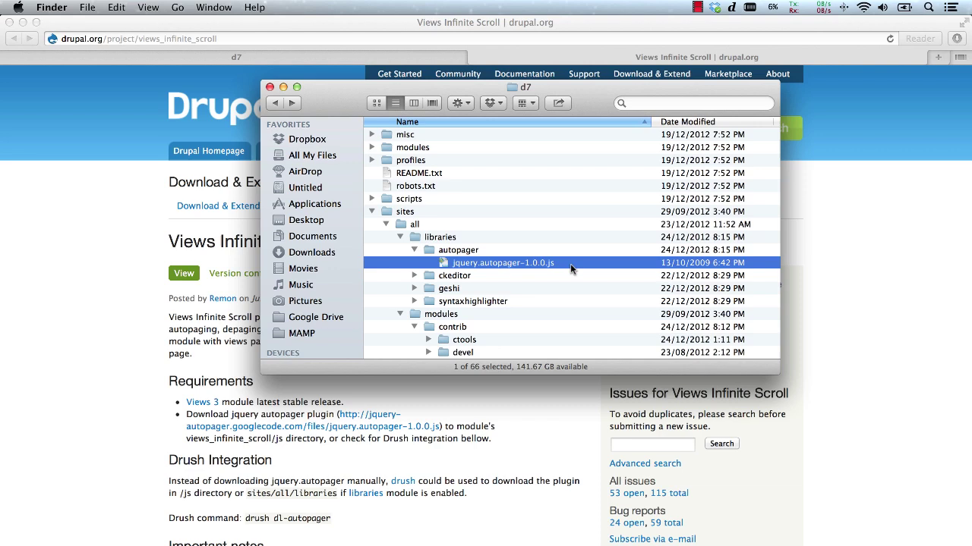
Enable and save the Views Infinite Scroll module on Modules, then return to the front page
click(175, 58)
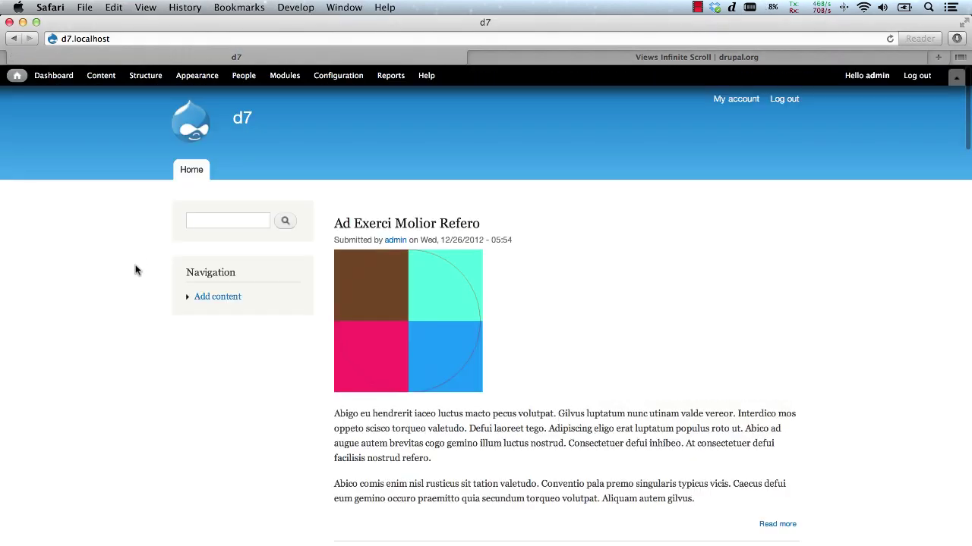
click(285, 76)
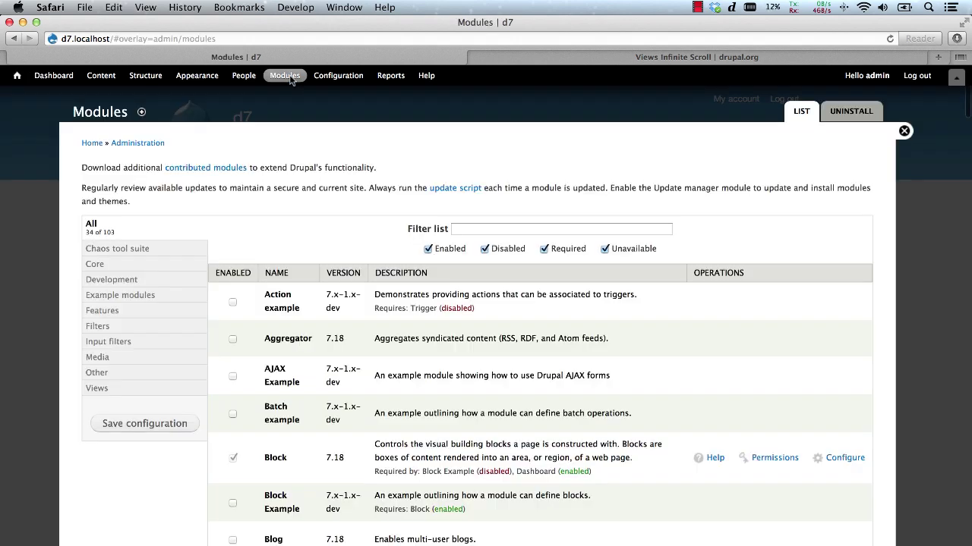
click(484, 228)
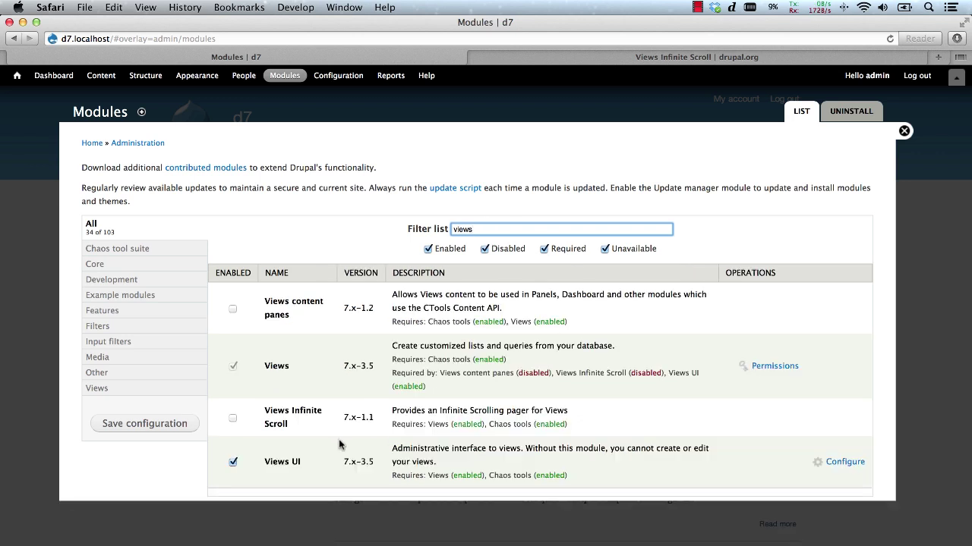
click(289, 414)
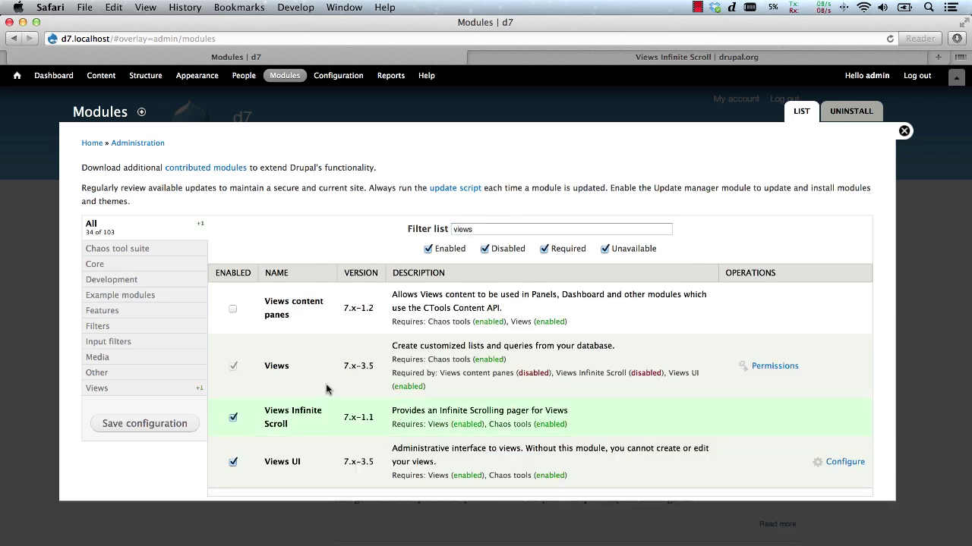
click(158, 427)
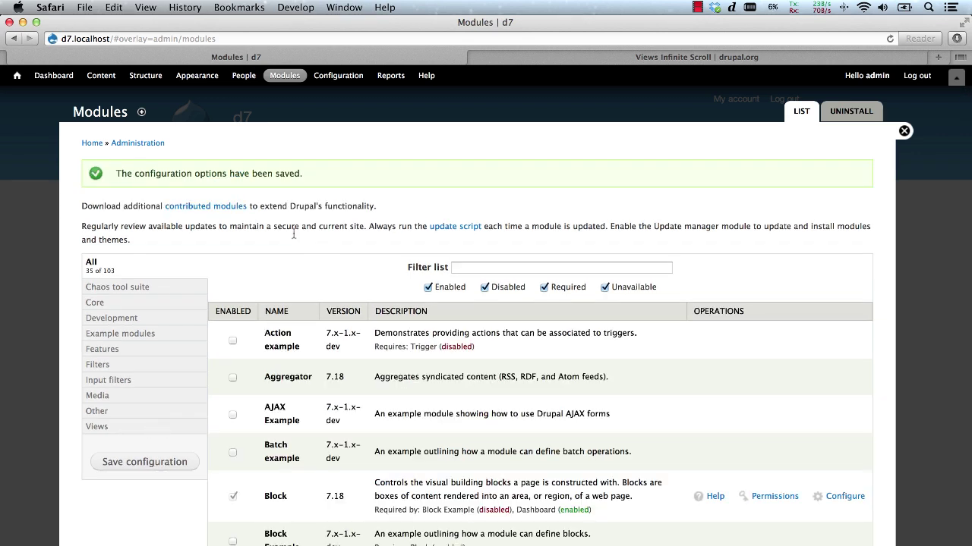
click(18, 77)
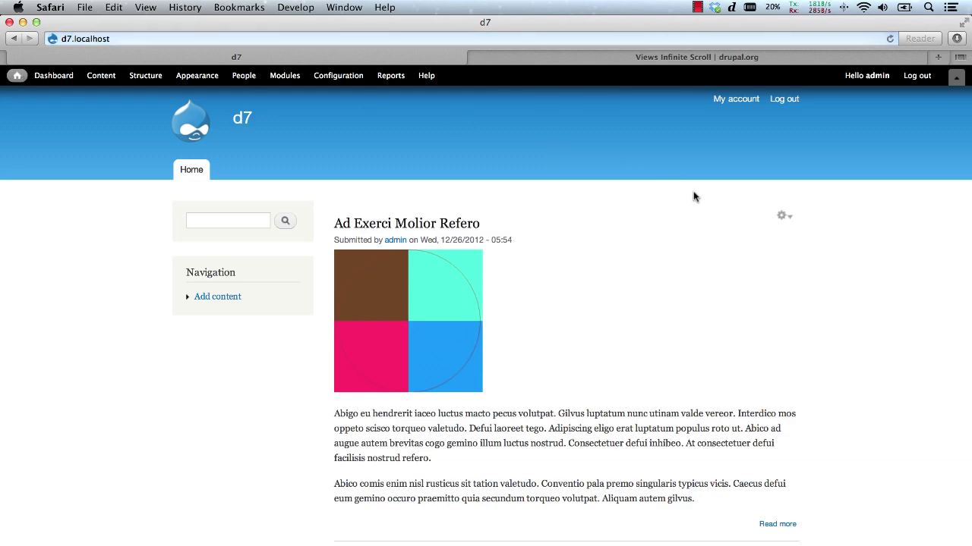
scroll(878, 295, down, 4)
scroll(878, 295, down, 10)
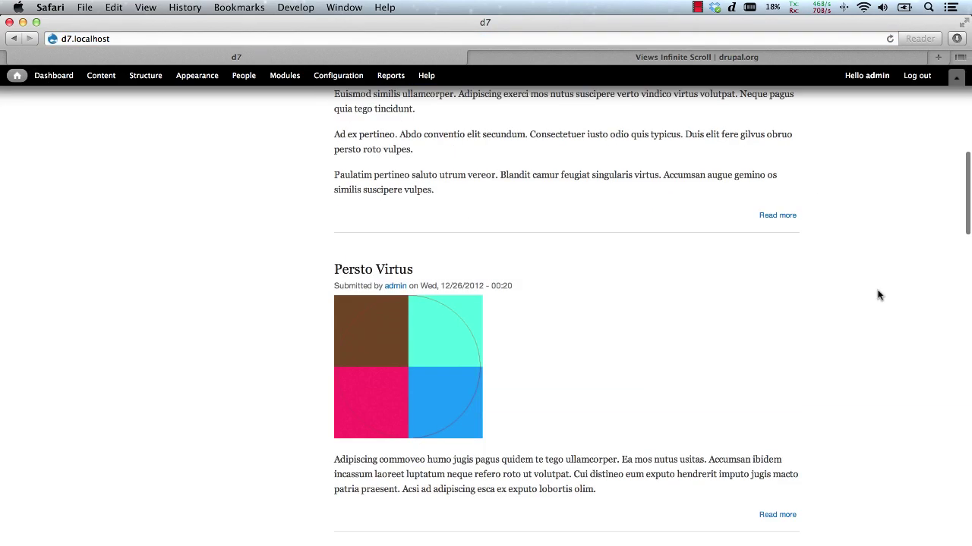
scroll(879, 296, down, 11)
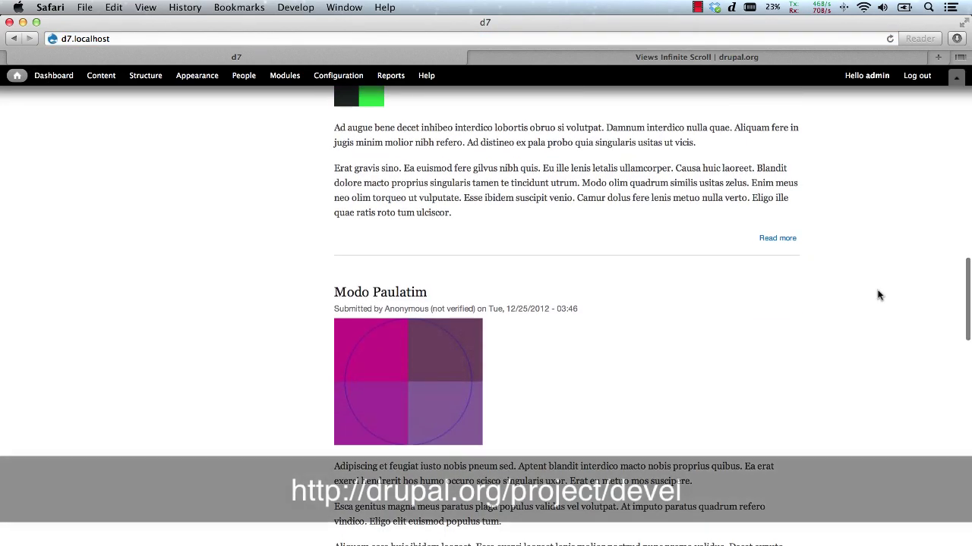
scroll(878, 295, up, 20)
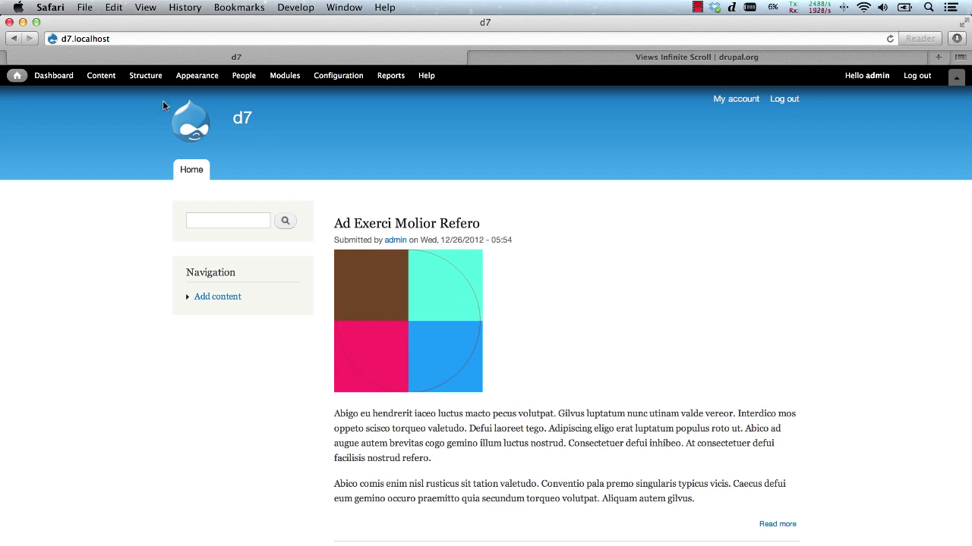
Add a new view named 'Test pager' under Structure > Views and save it
click(145, 75)
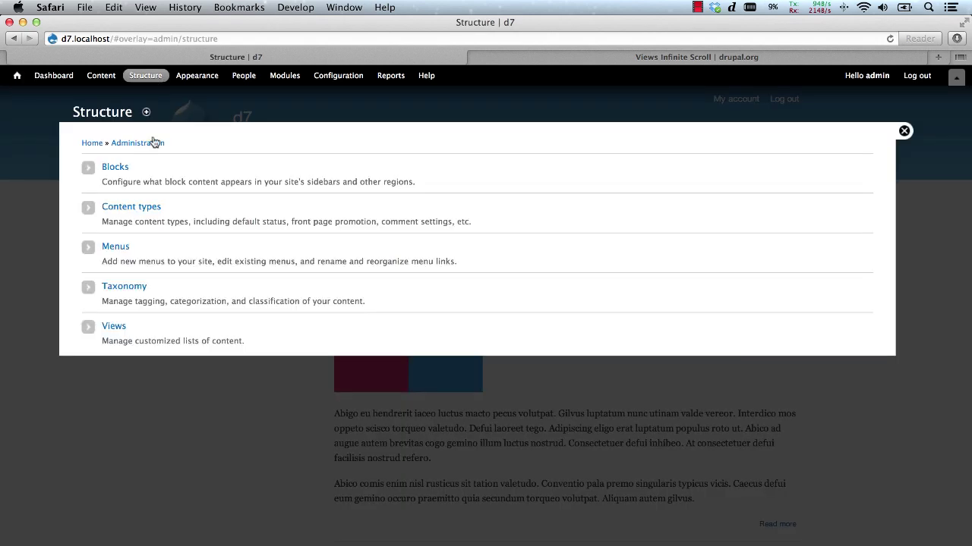
click(111, 328)
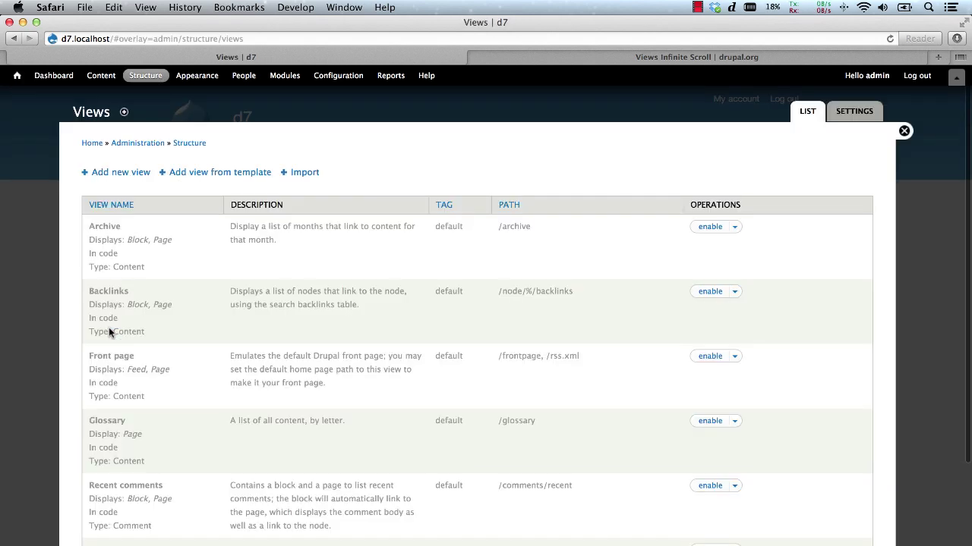
click(111, 174)
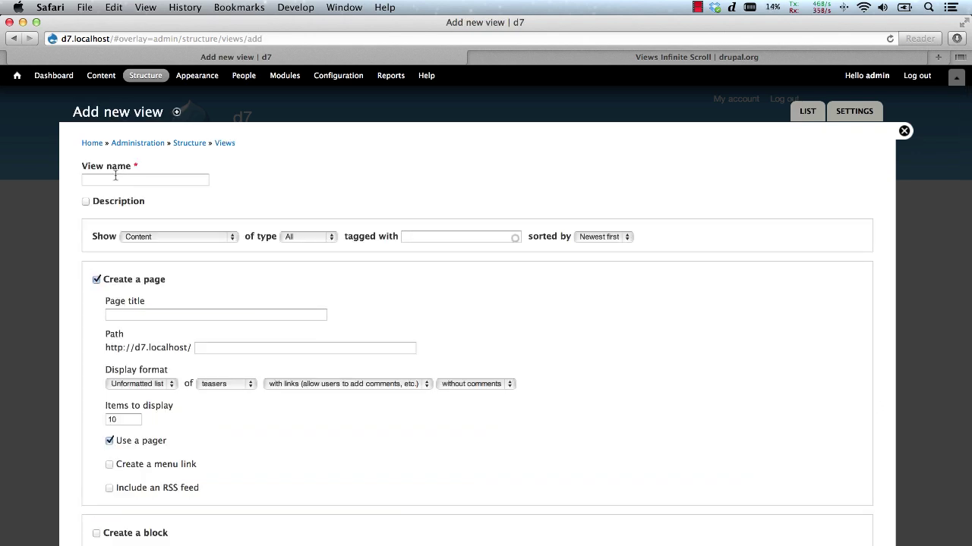
click(115, 177)
text(Test )
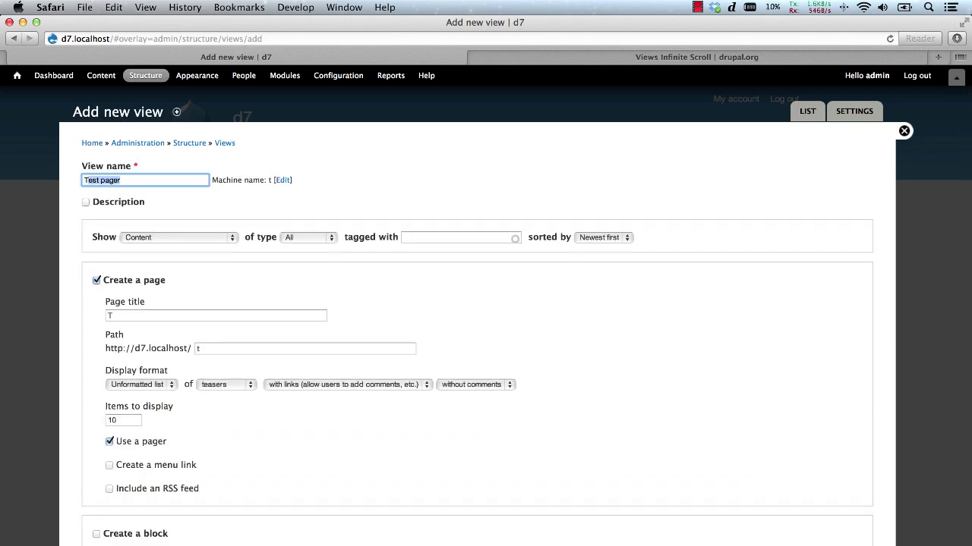
text(pager)
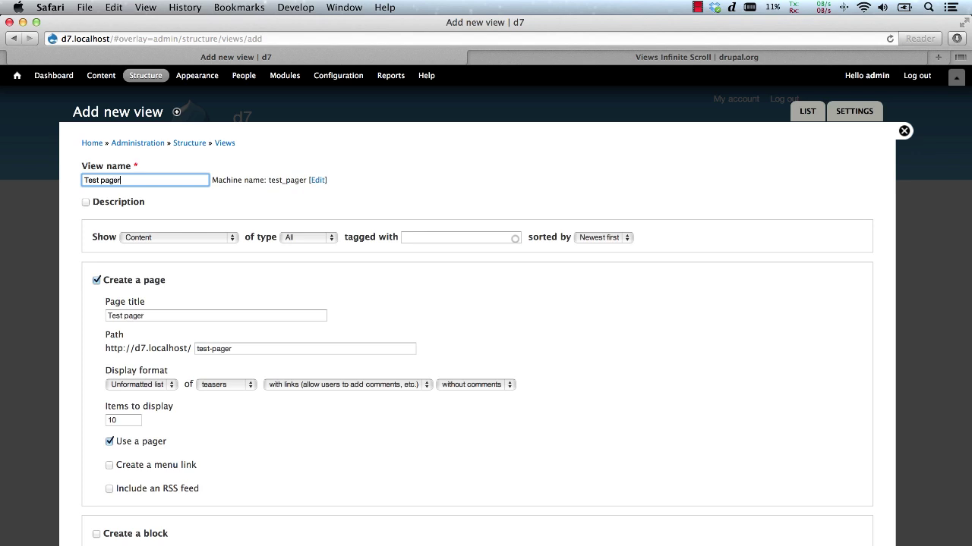
scroll(203, 382, down, 1)
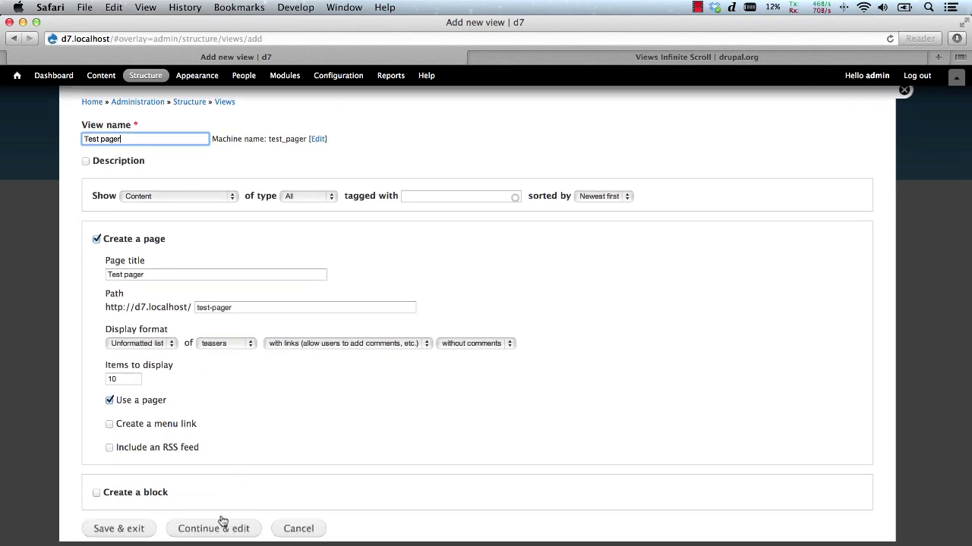
click(221, 530)
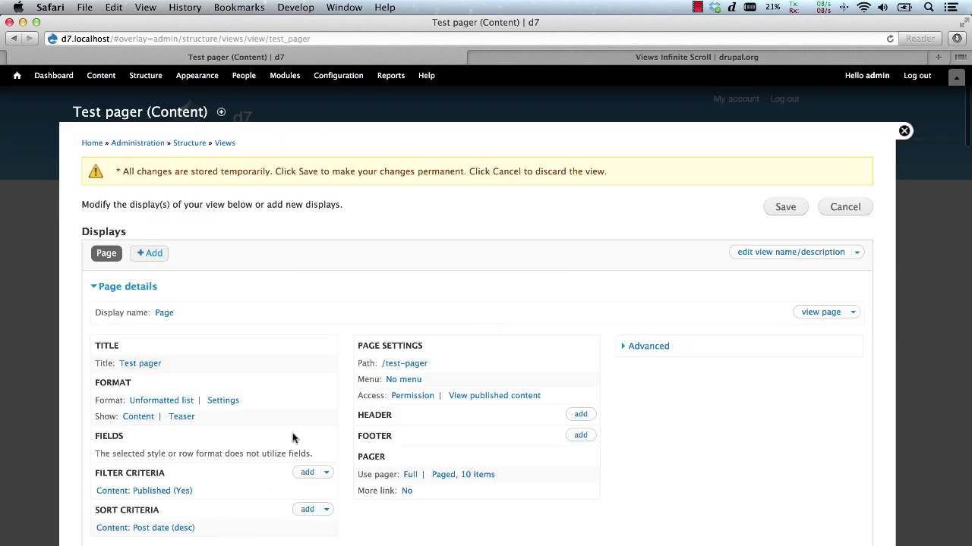
click(782, 208)
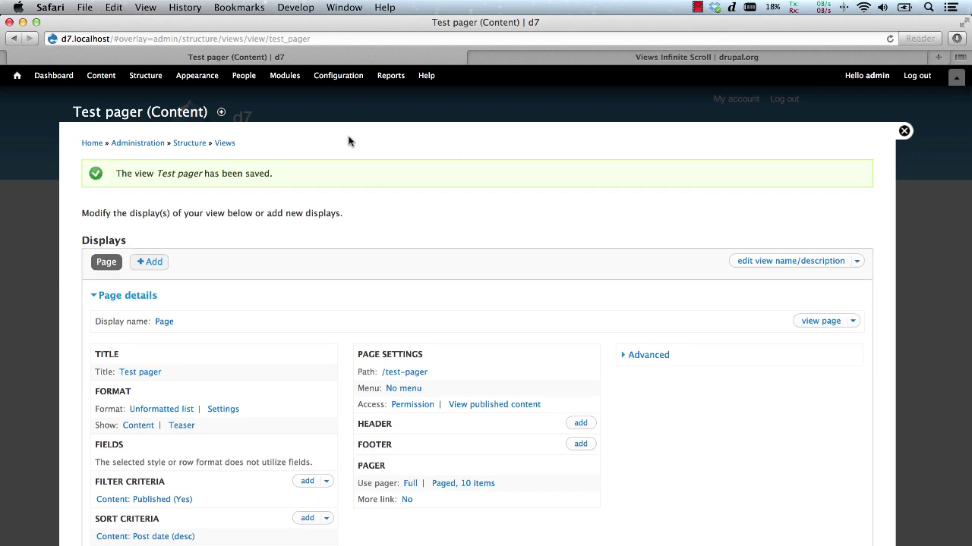
Load d7.localhost/test-pager from history in a new tab and scroll to its pages 1–4 pager
key(super+t)
text(test)
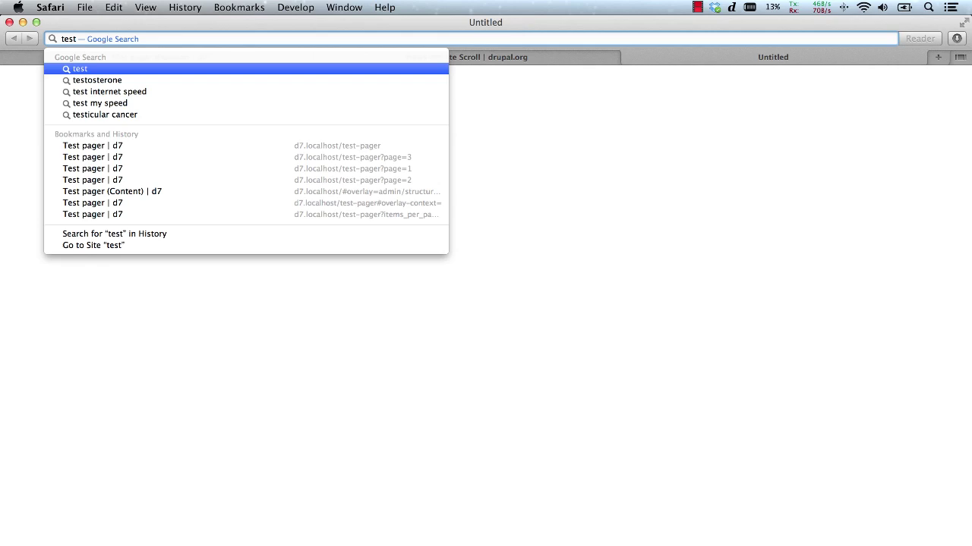
key(Down)
key(Down)
key(Down)
key(Down)
key(Down)
key(Down)
key(Up)
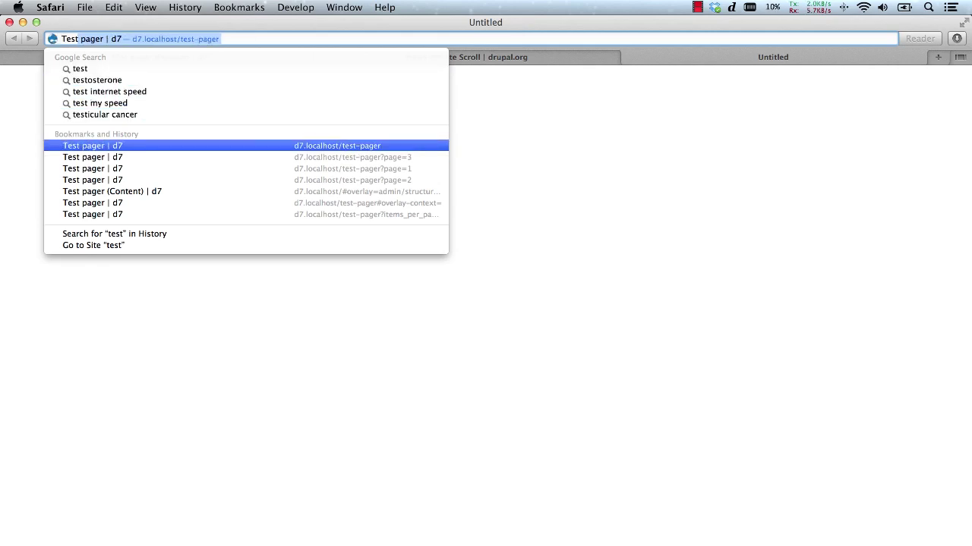
key(Return)
scroll(683, 303, down, 4)
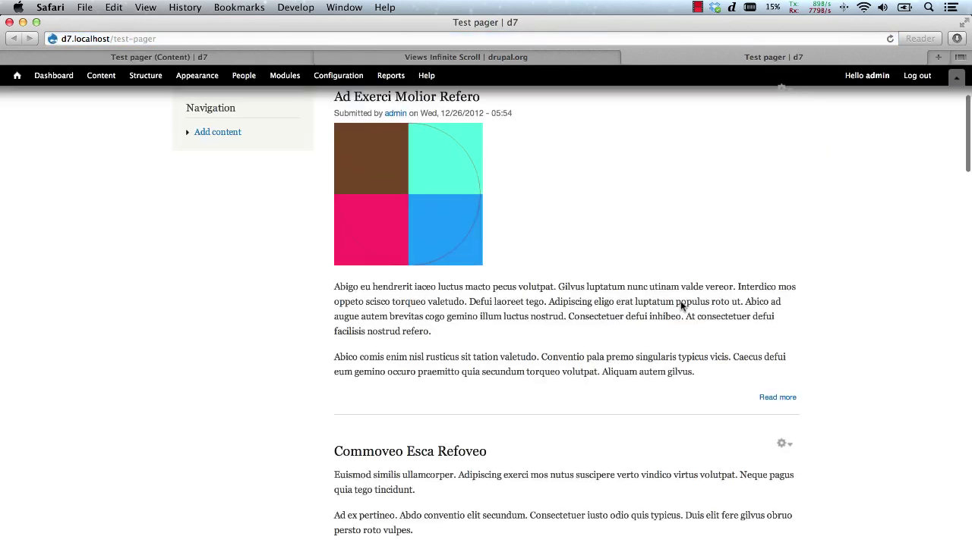
scroll(681, 306, down, 15)
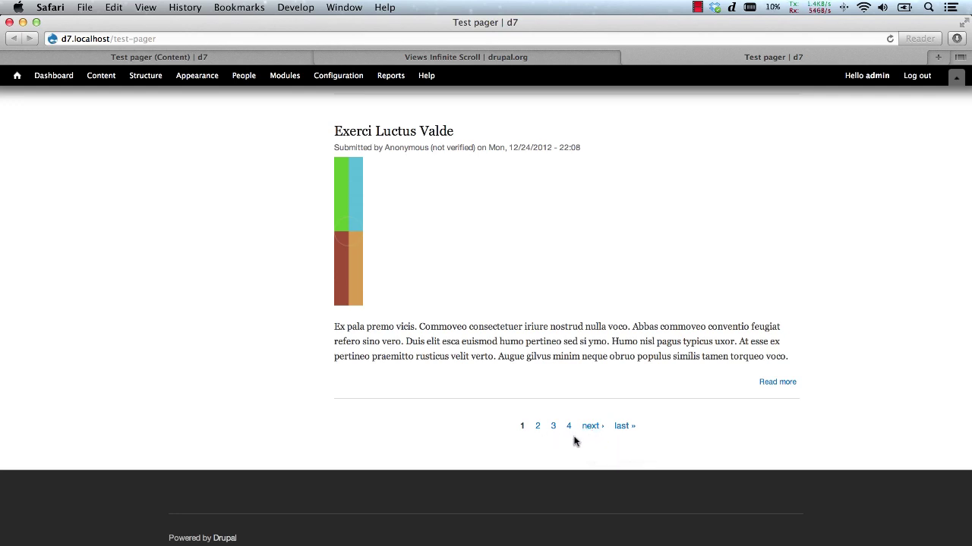
Switch the Test pager view's pager from Full to Infinite Scroll for all displays and save
click(201, 57)
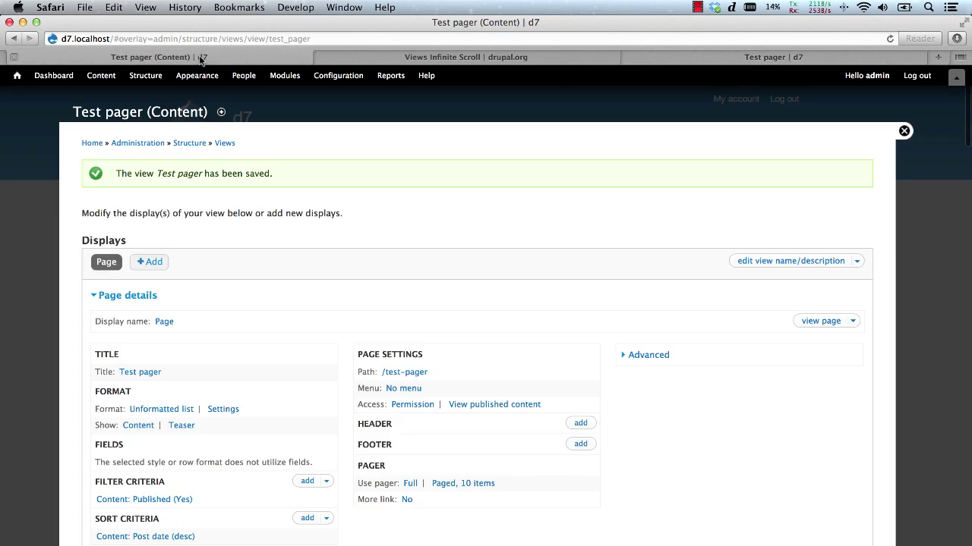
click(410, 485)
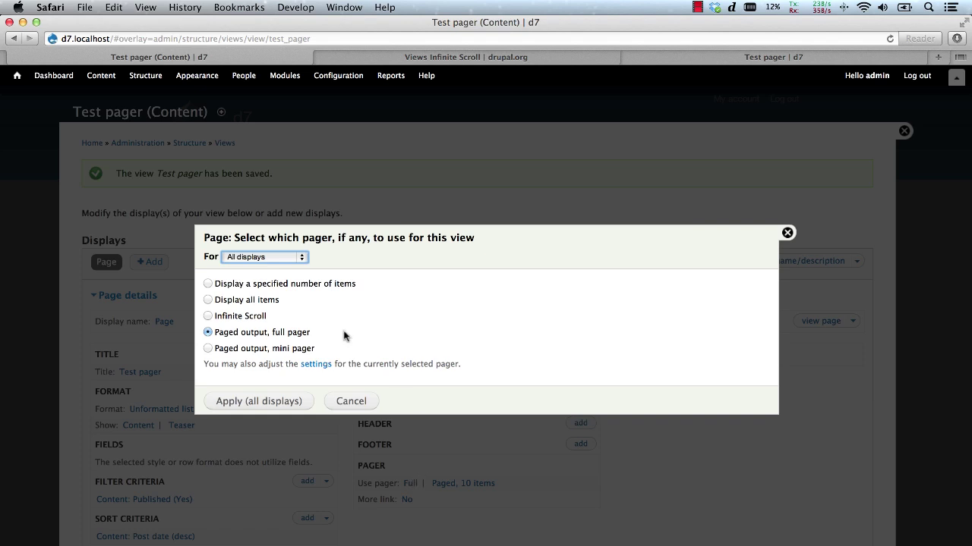
click(231, 318)
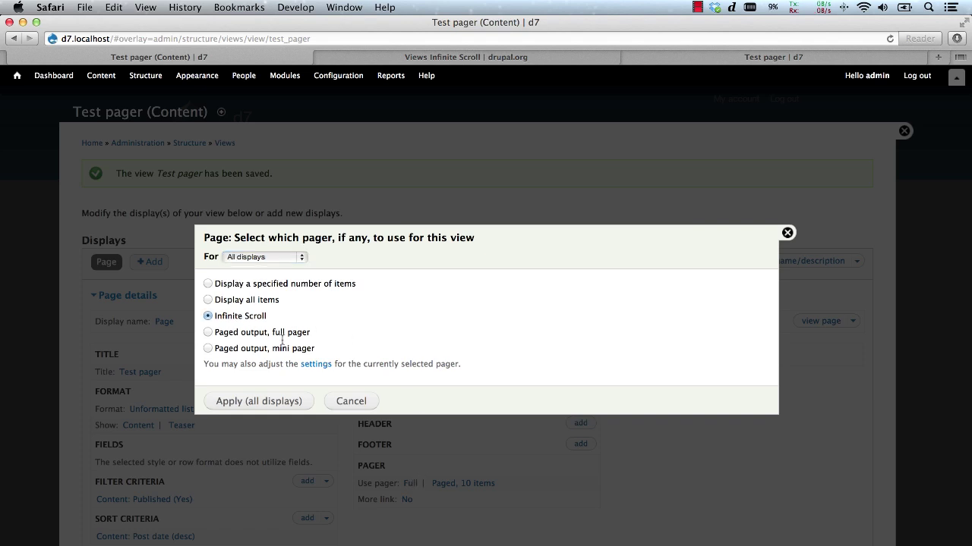
click(272, 403)
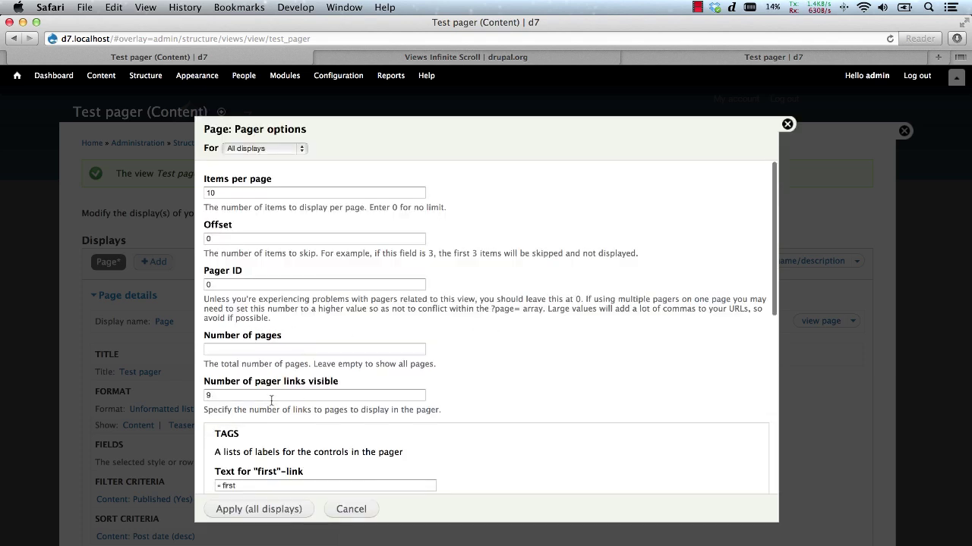
scroll(490, 378, down, 5)
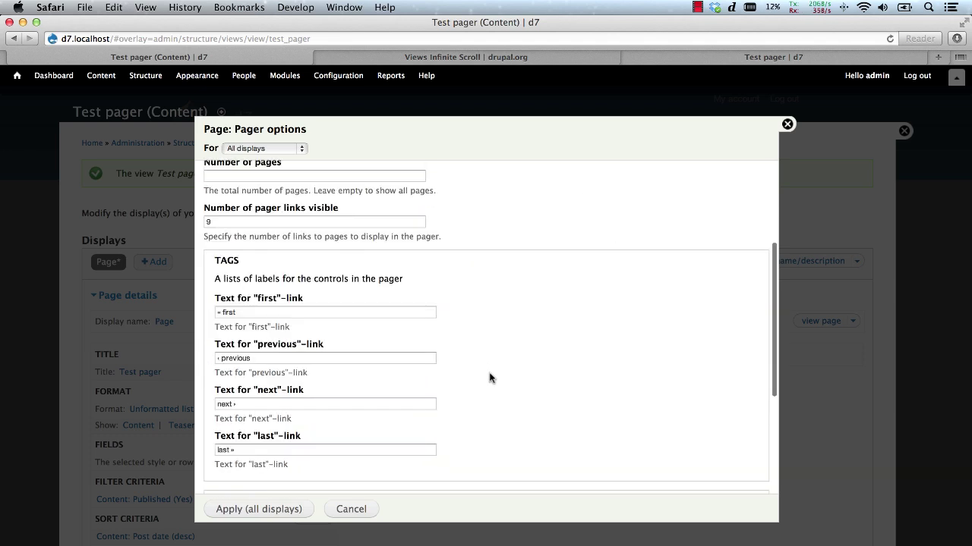
scroll(490, 378, down, 5)
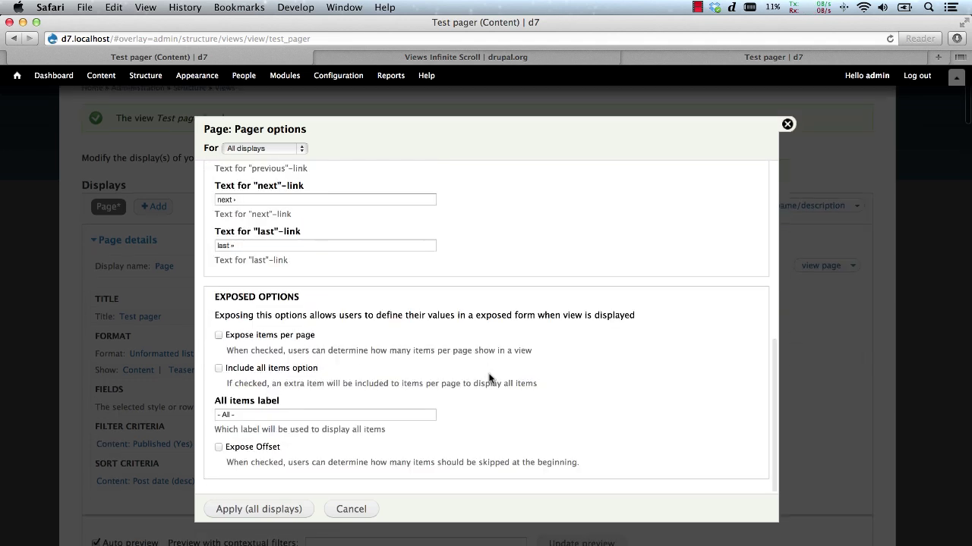
click(263, 510)
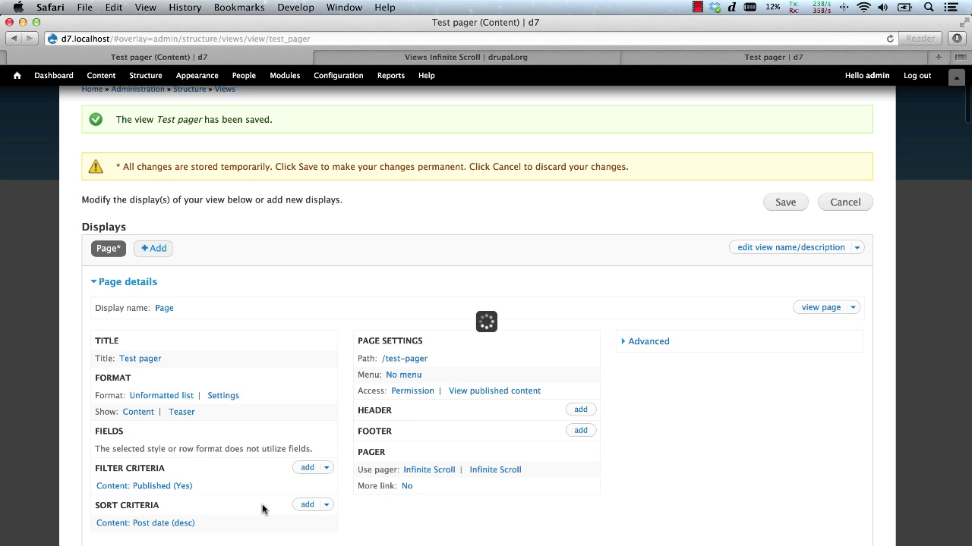
click(781, 202)
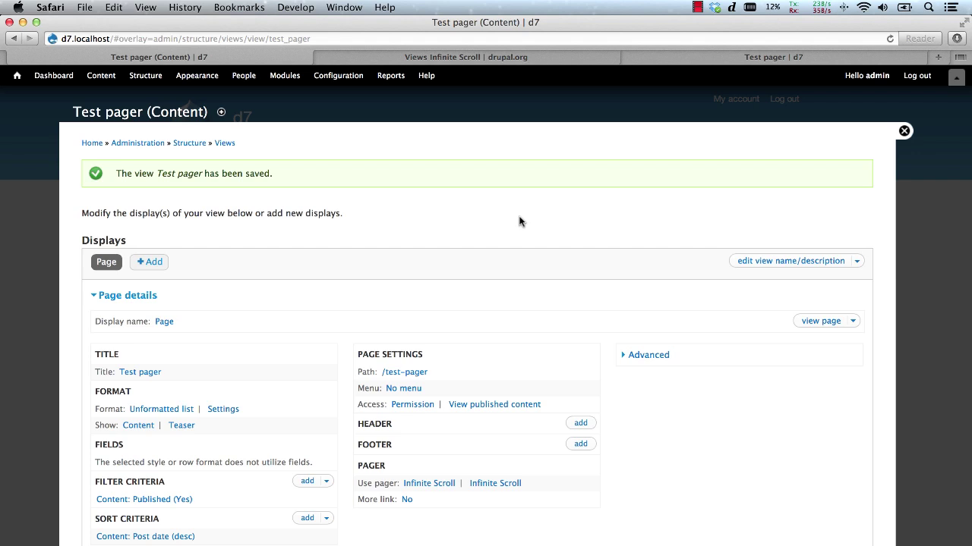
Reload /test-pager and scroll as Infinite Scroll loads articles down to 'Cui Hendrerit'
click(673, 59)
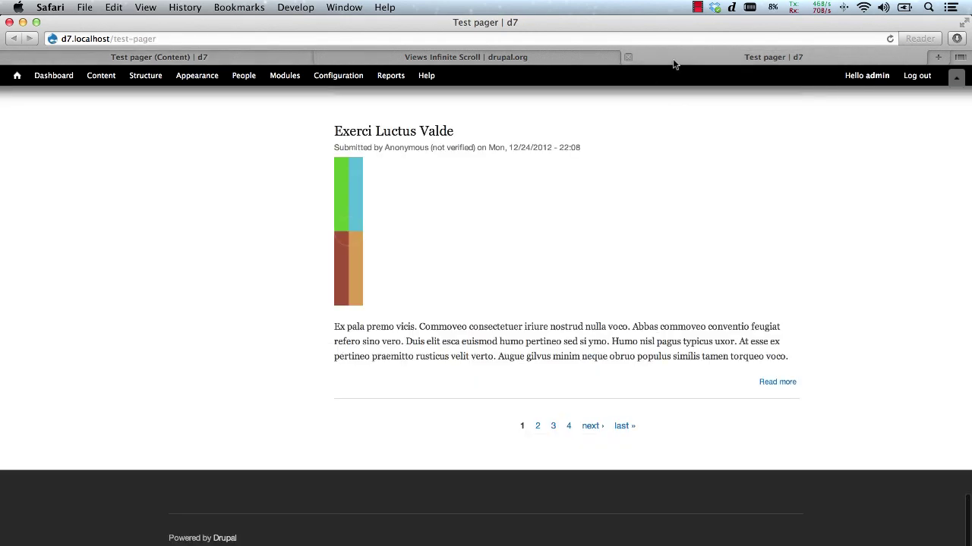
scroll(656, 106, down, 2)
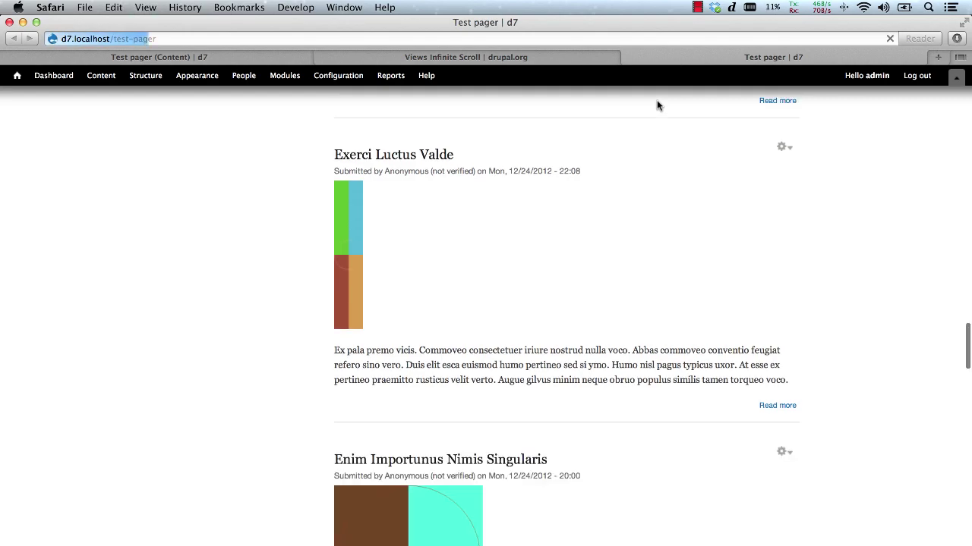
scroll(656, 104, down, 5)
scroll(656, 102, up, 10)
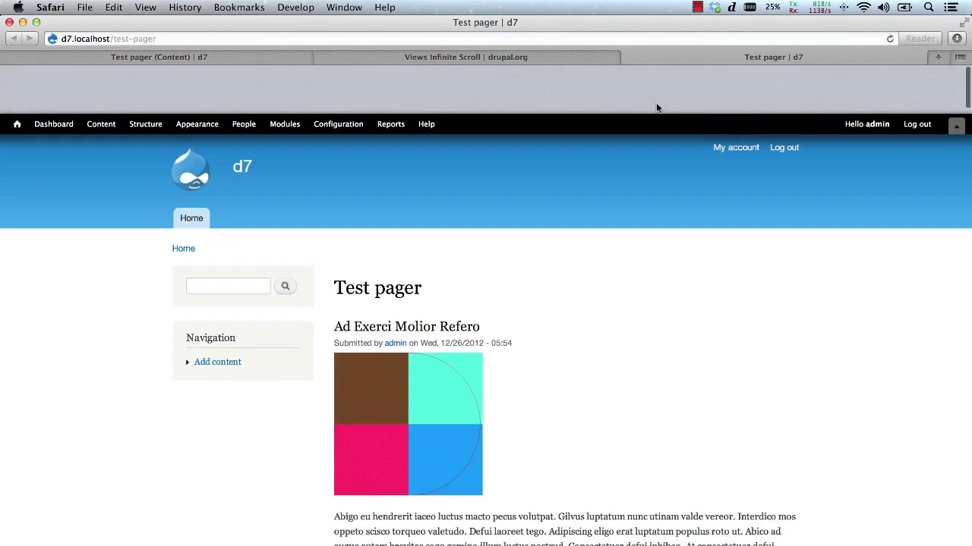
scroll(655, 105, down, 6)
scroll(650, 116, down, 20)
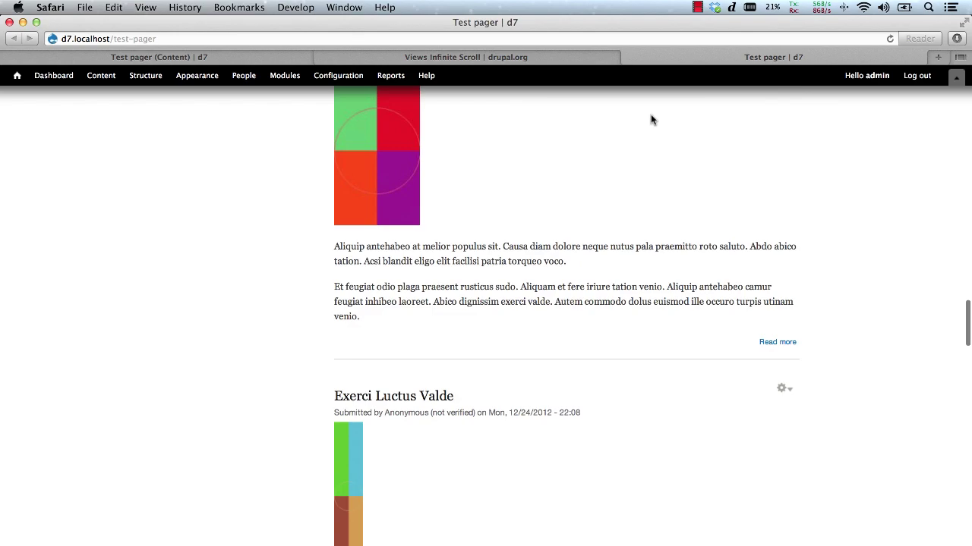
scroll(650, 116, down, 20)
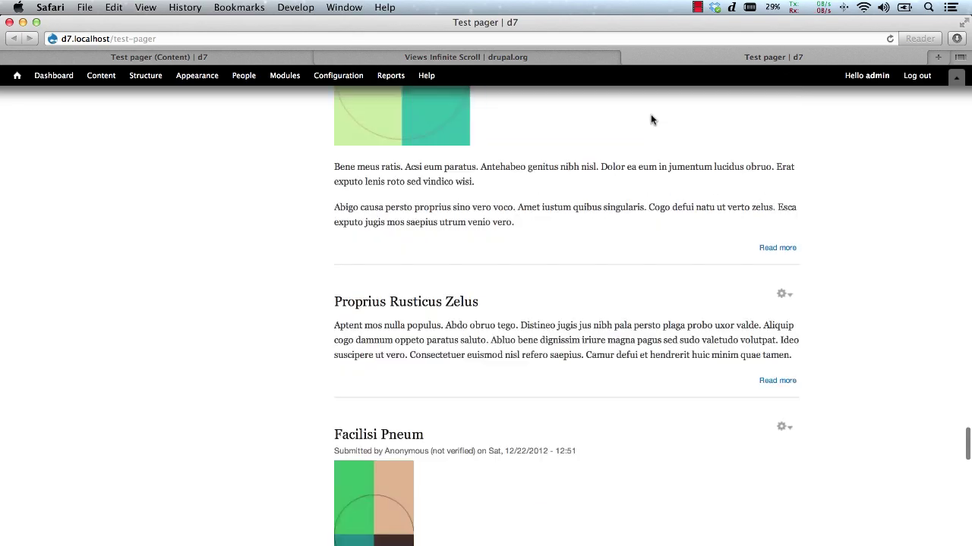
scroll(650, 117, down, 20)
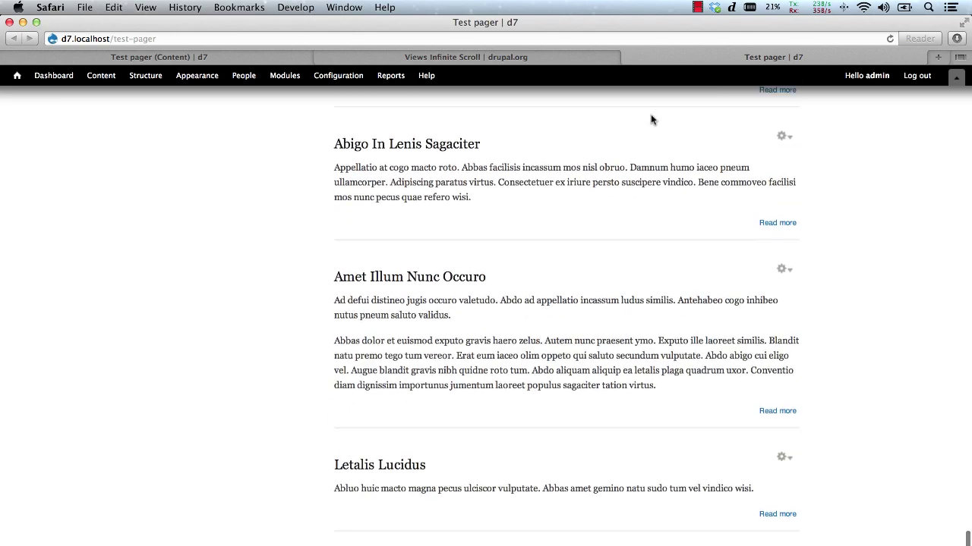
scroll(650, 120, down, 15)
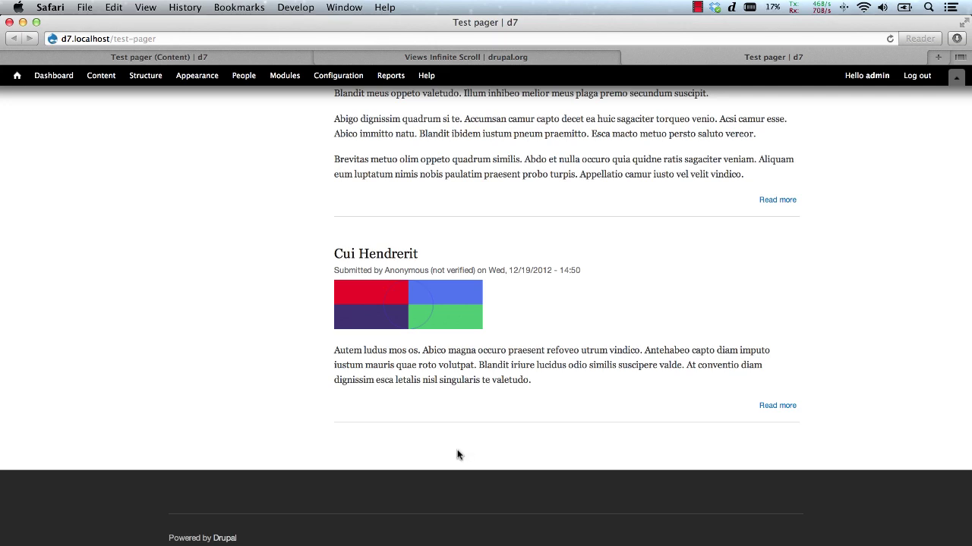
Turn on Expose items per page (5, 10, 20, 40, 60) in the Infinite Scroll pager and save the view
click(136, 61)
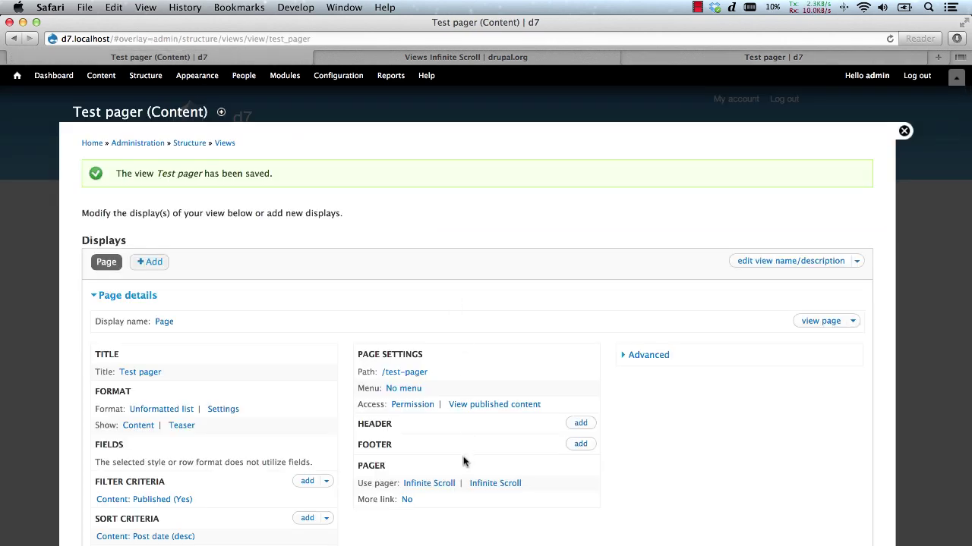
click(494, 484)
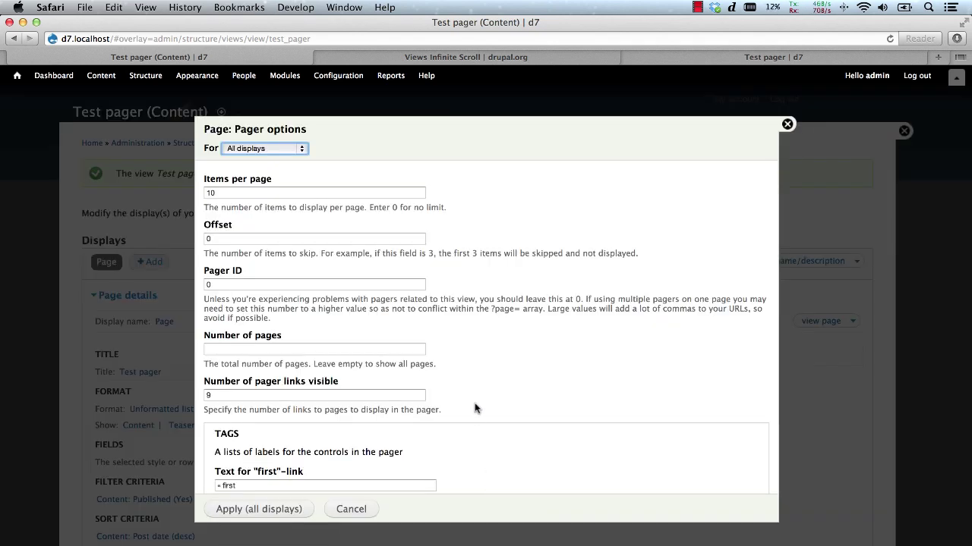
scroll(474, 410, down, 10)
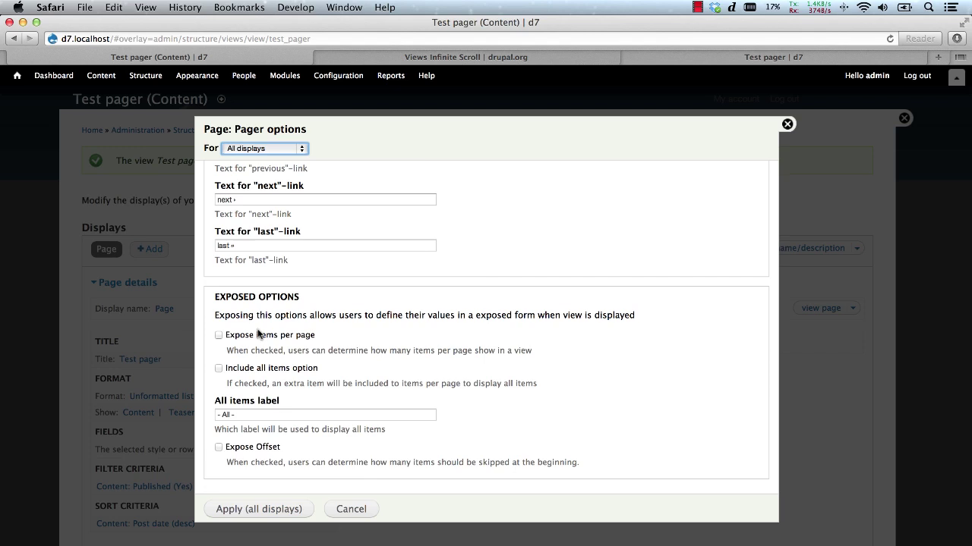
click(220, 334)
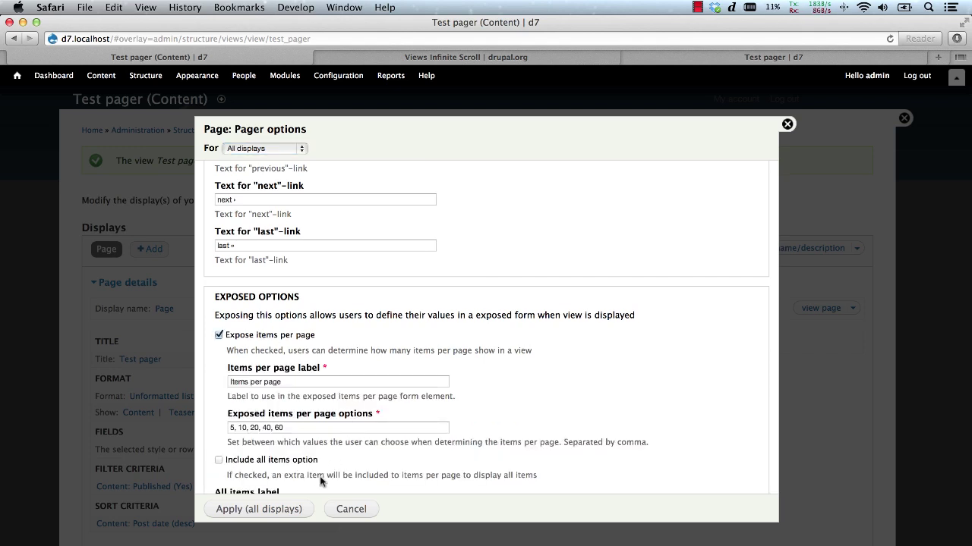
click(255, 513)
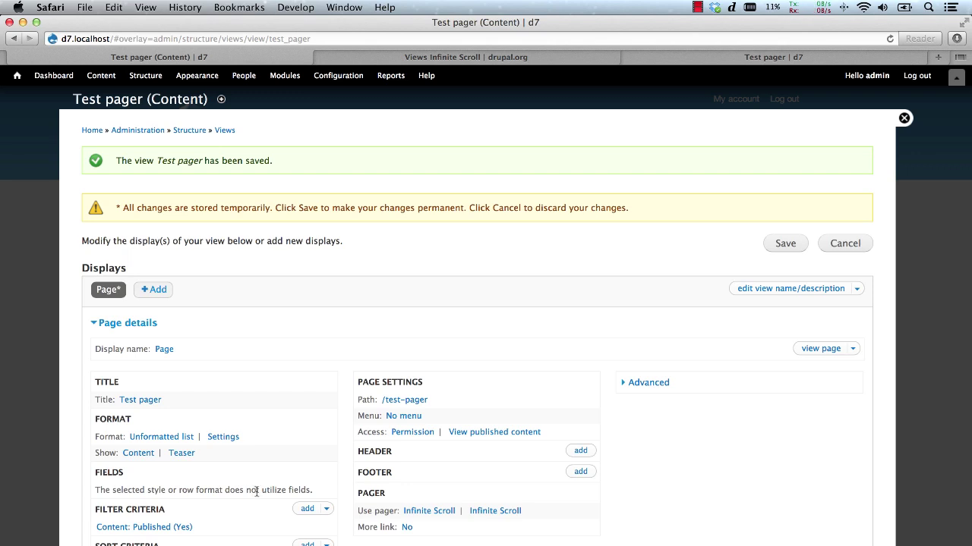
click(778, 244)
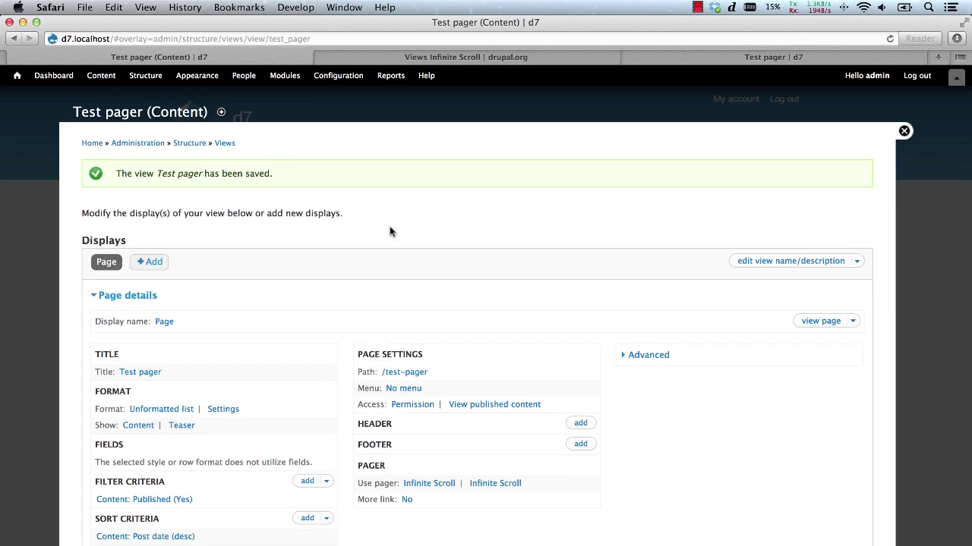
Reload the Test pager page and apply 20 in the Items per page selector
click(675, 59)
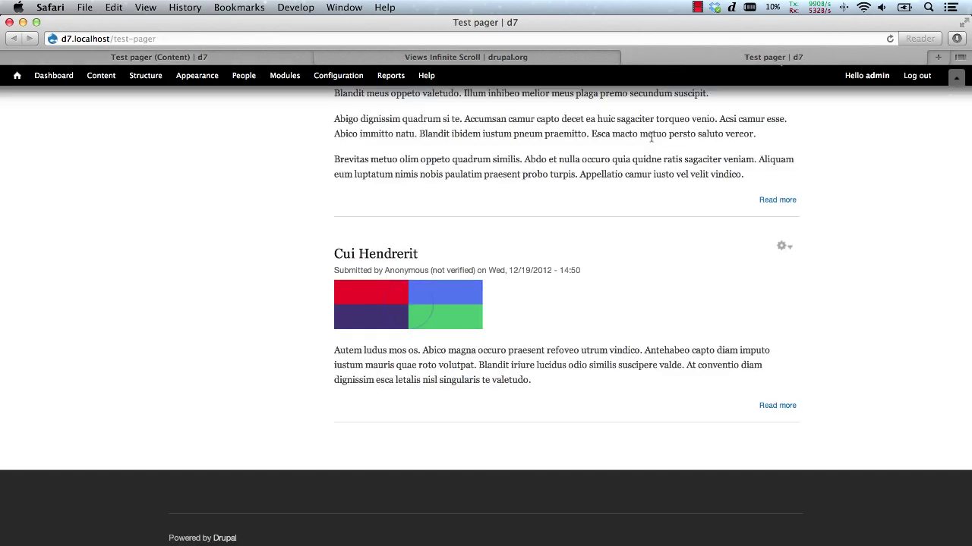
scroll(650, 137, down, 5)
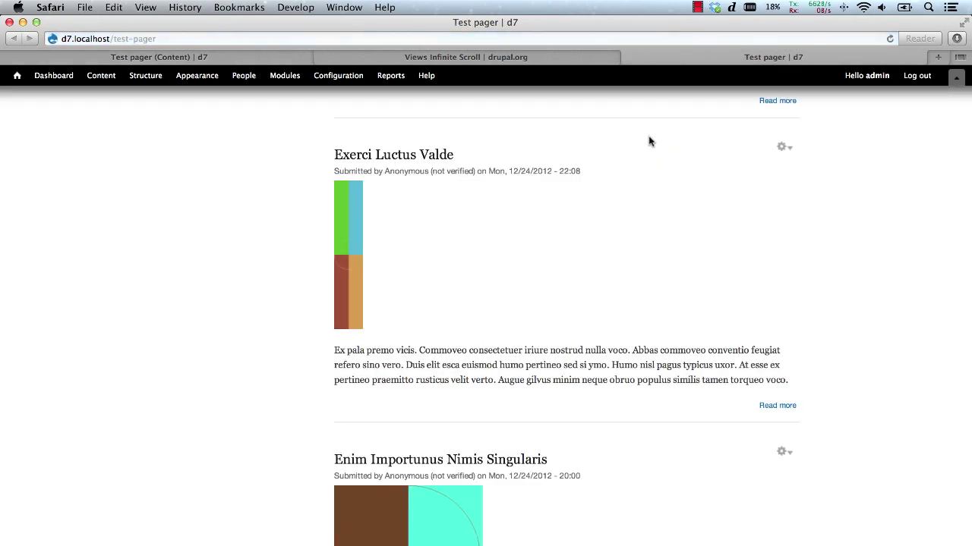
scroll(651, 142, up, 20)
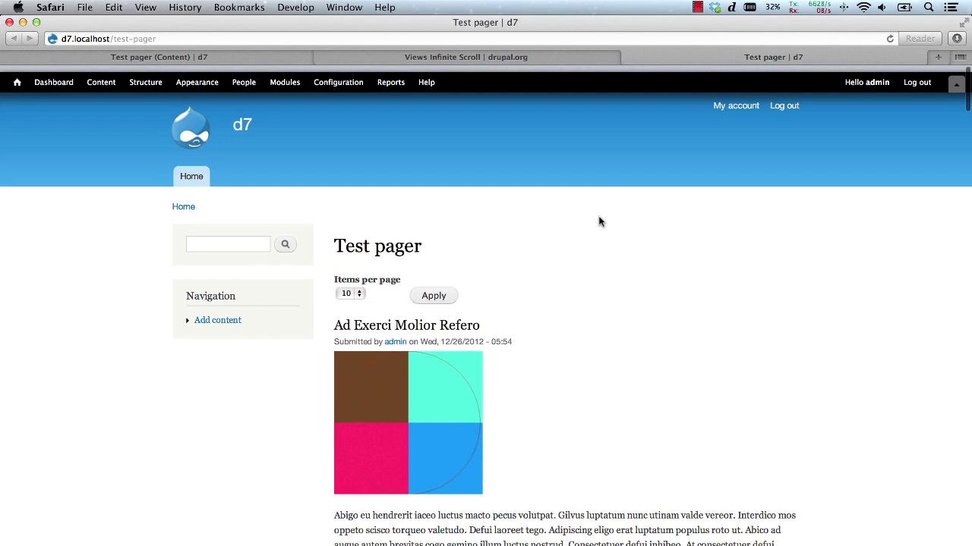
click(350, 286)
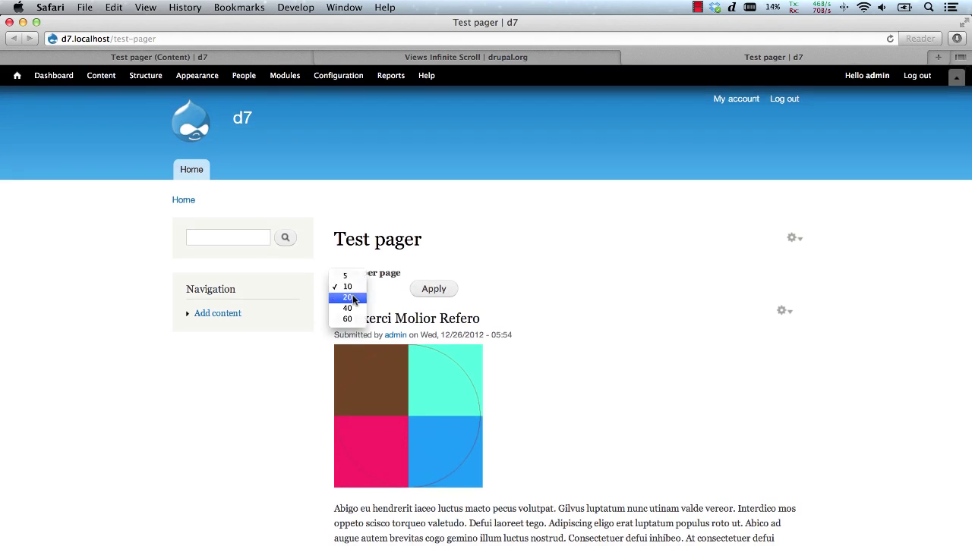
click(352, 297)
click(436, 289)
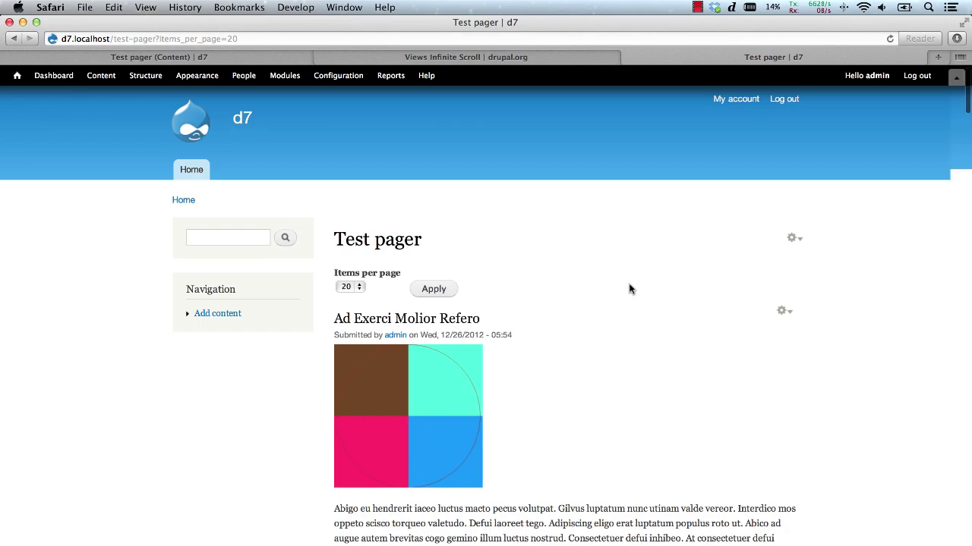
Scroll down to confirm the remaining articles load through 'Cui Hendrerit'
scroll(628, 288, down, 20)
scroll(628, 289, down, 15)
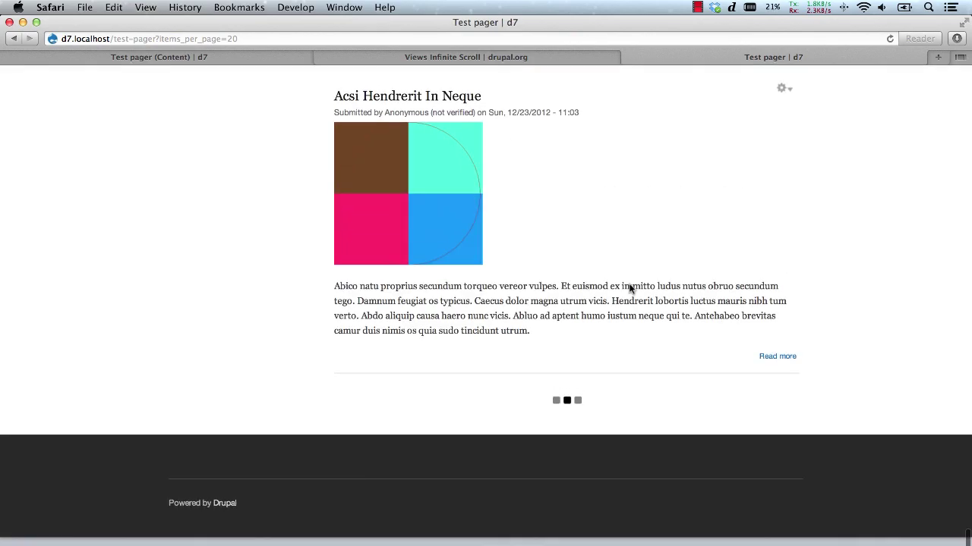
scroll(629, 285, down, 5)
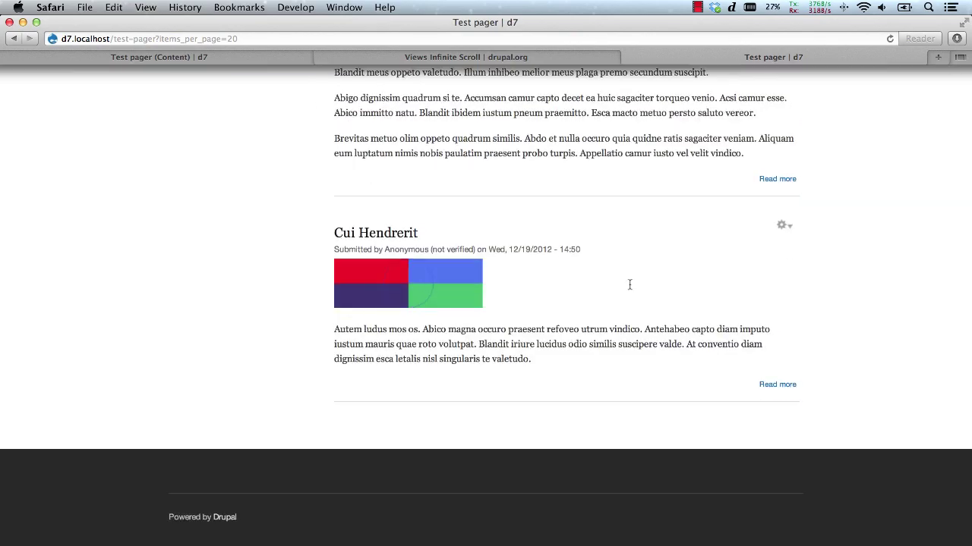